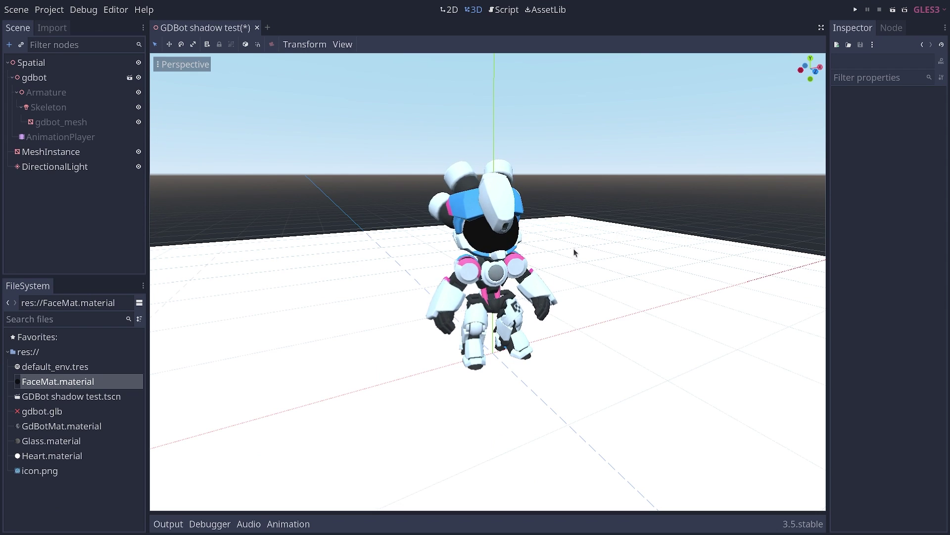
- Select the DirectionalLight in the robot scene so its Shadow section shows in the Inspector
left_click(487, 236)
left_click(730, 262)
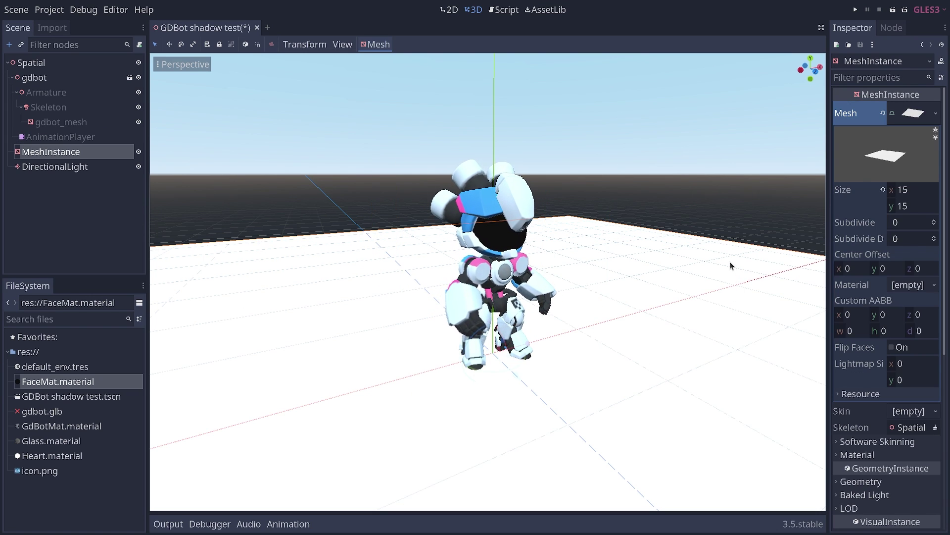
left_click(441, 55)
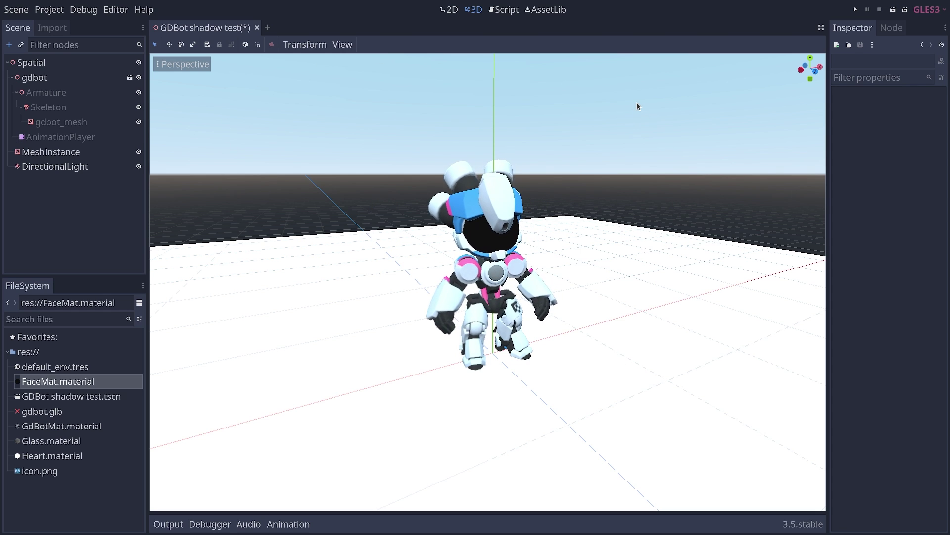
left_click(38, 167)
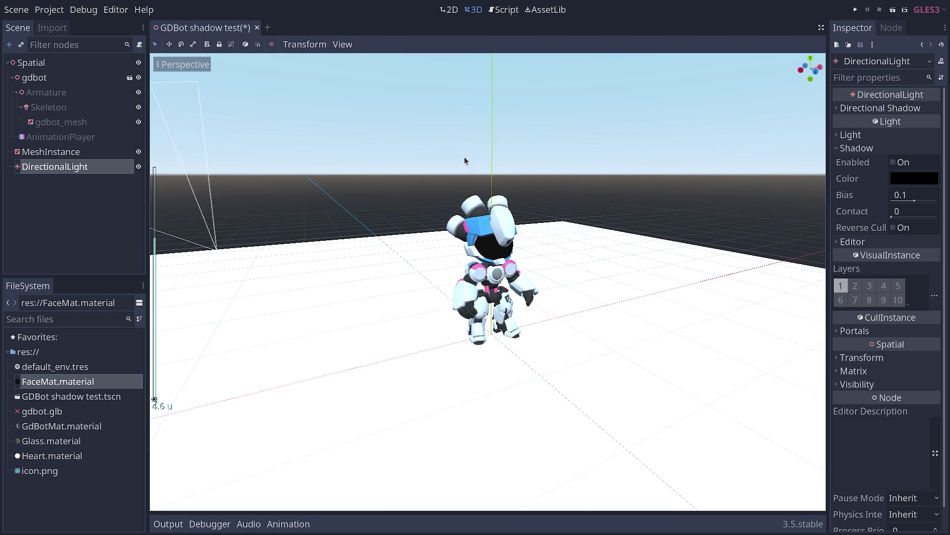
scroll(468, 155, "down", 5)
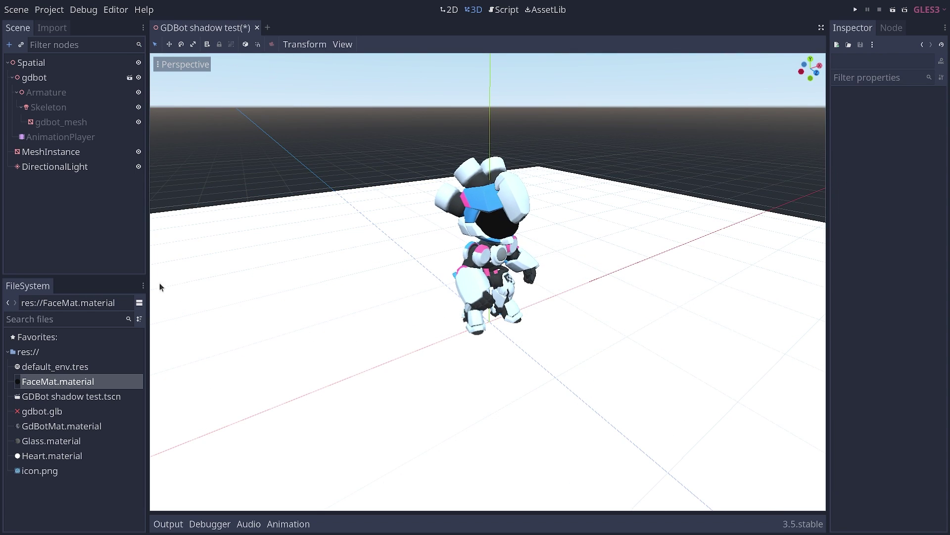
- Enable the DirectionalLight's shadow so the robot casts a shadow on the floor
left_click(68, 168)
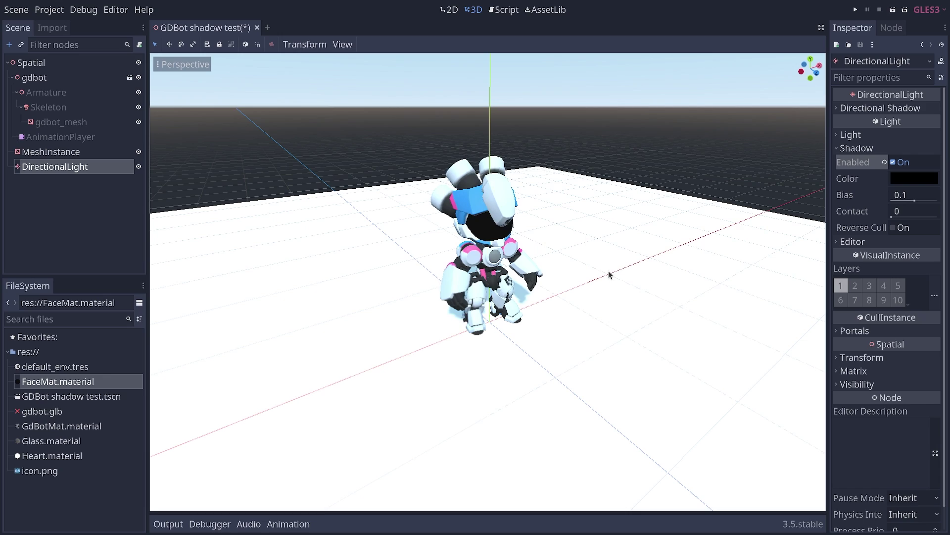
scroll(590, 286, "up", 8)
middle_click_drag(557, 291, 507, 243)
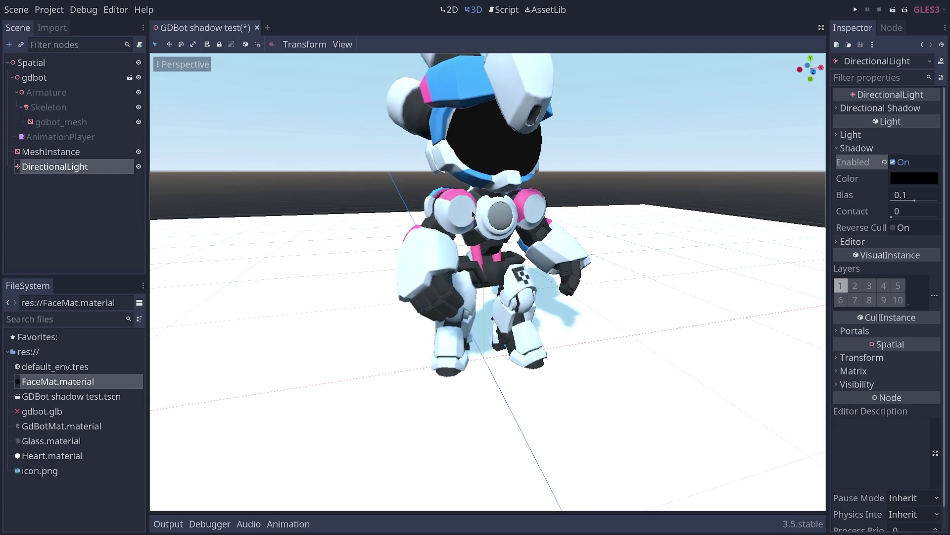
- Select gdbot_mesh and lift it slightly upward along its Y axis
middle_click_drag(401, 251, 503, 259)
left_click(507, 303)
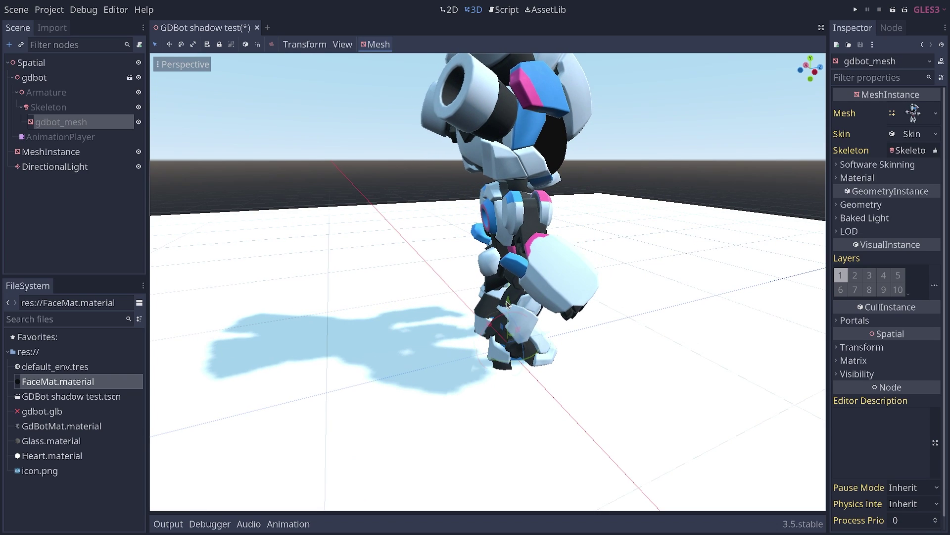
mouse_move(513, 297)
left_mouse_down()
mouse_move(536, 287)
mouse_move(510, 305)
left_mouse_up()
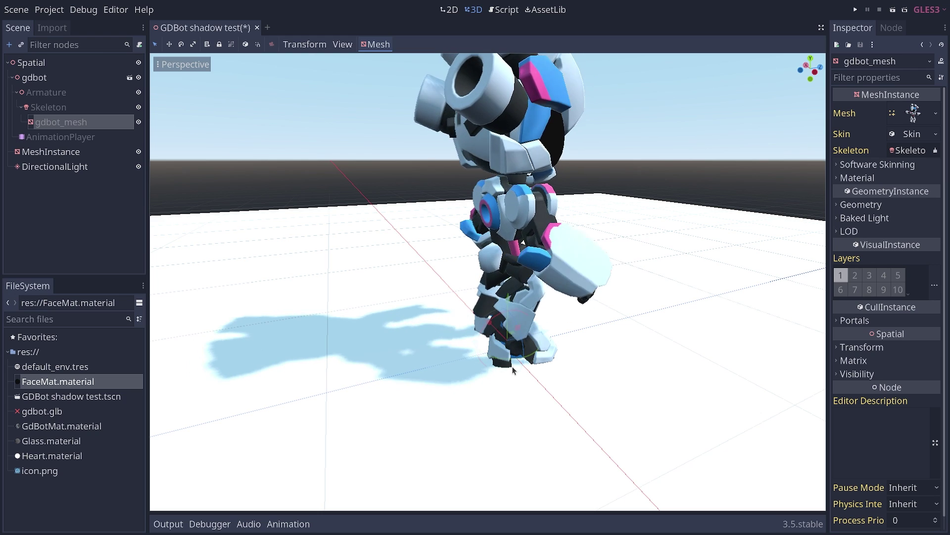
- Try the DirectionalLight's shadow Contact at about 0.466, then revert it to 0
left_click(77, 169)
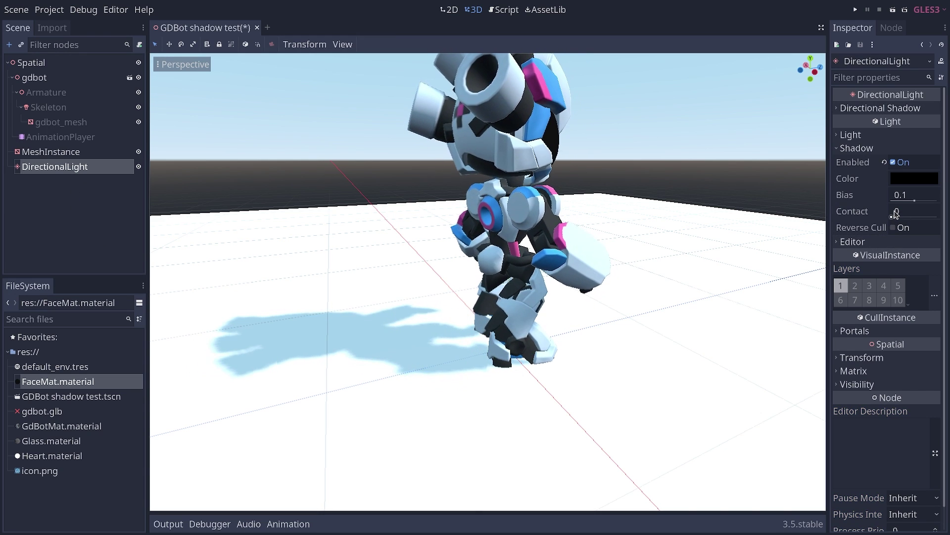
left_click_drag(902, 212, 940, 212)
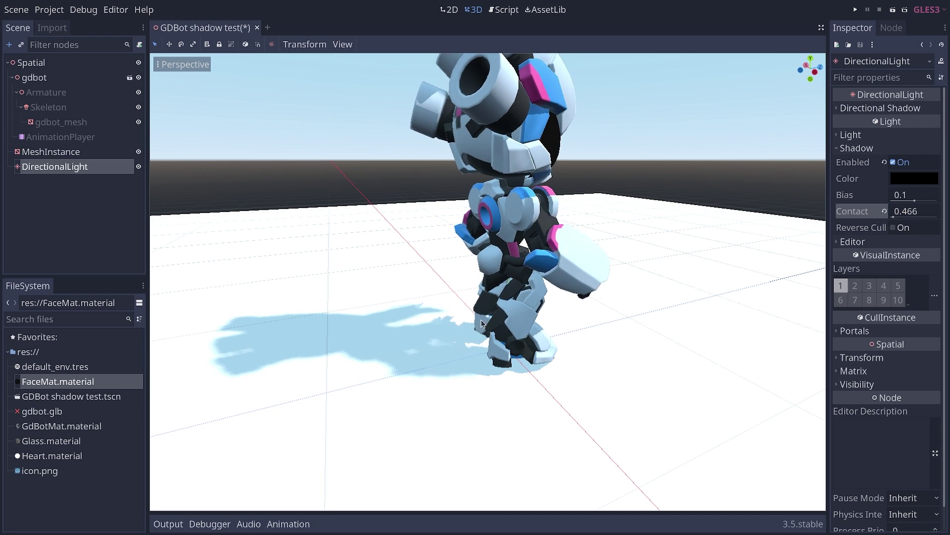
left_click(884, 209)
- Orbit and zoom around the robot's soft blue shadow from top-down and low angles
middle_click_drag(456, 359, 497, 370)
scroll(534, 336, "up", 3)
middle_click_drag(565, 305, 565, 370)
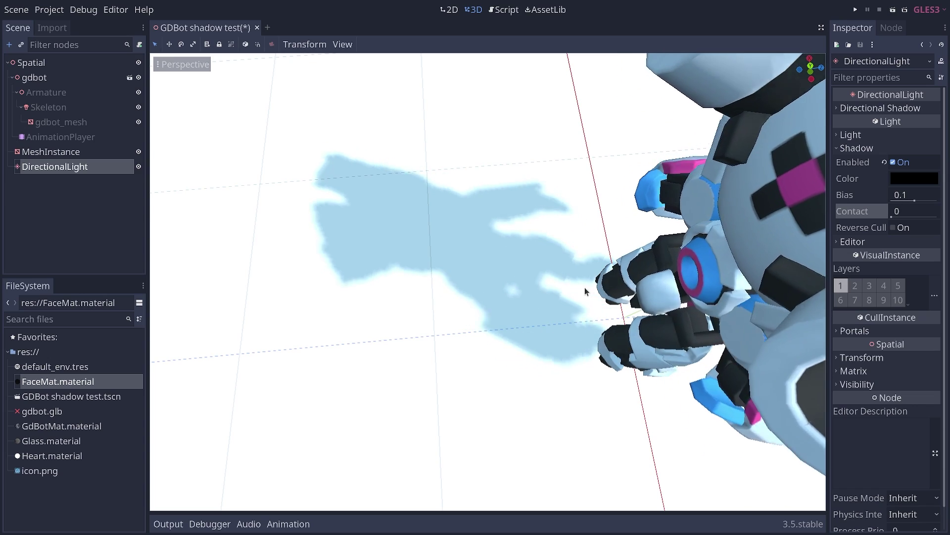
scroll(586, 314, "down", 6)
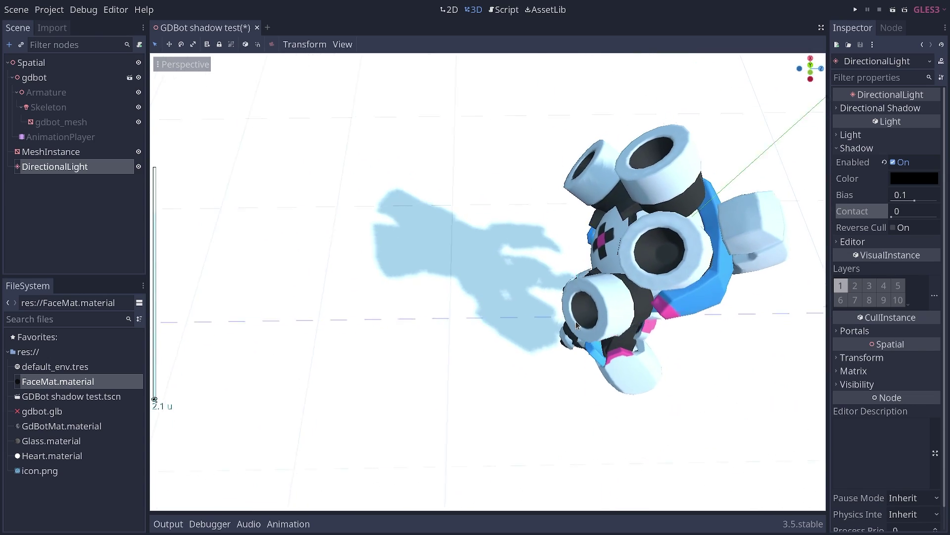
middle_click_drag(584, 323, 577, 297)
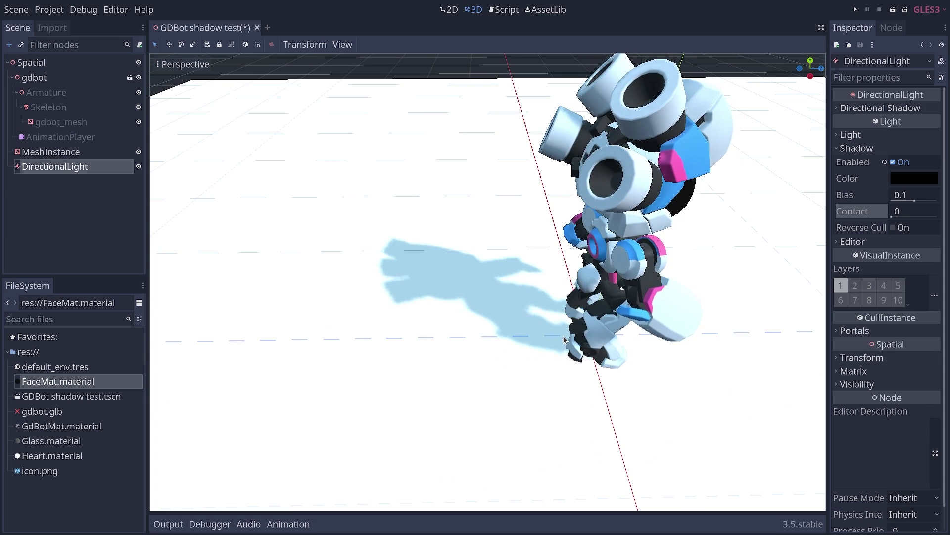
middle_click_drag(588, 342, 524, 323)
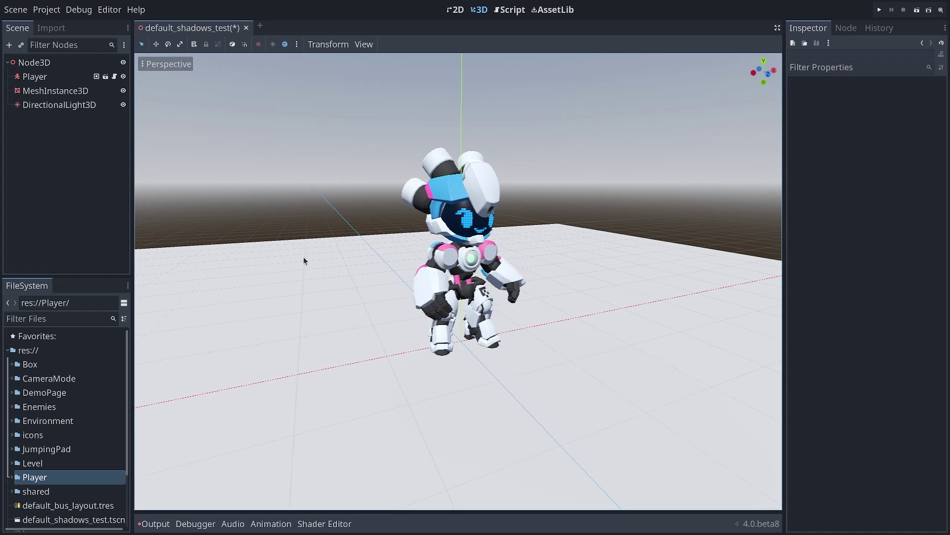
- Enable Shadow on the DirectionalLight3D and zoom in on the robot's floor shadow
left_click(81, 106)
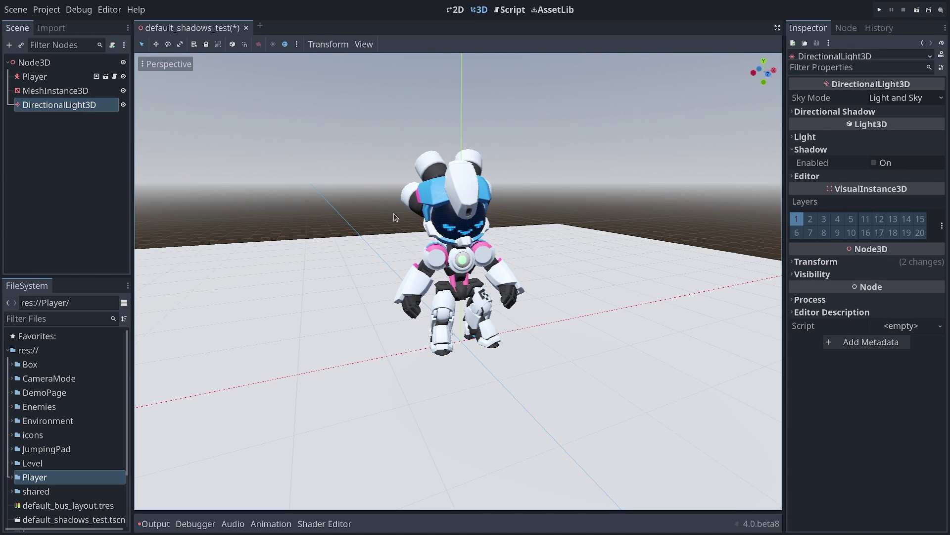
left_click(880, 165)
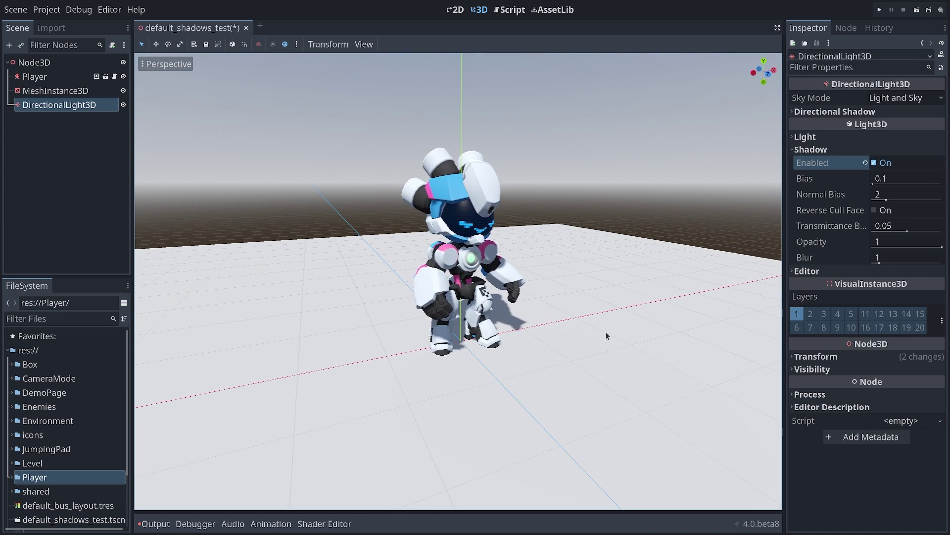
scroll(588, 317, "up", 6)
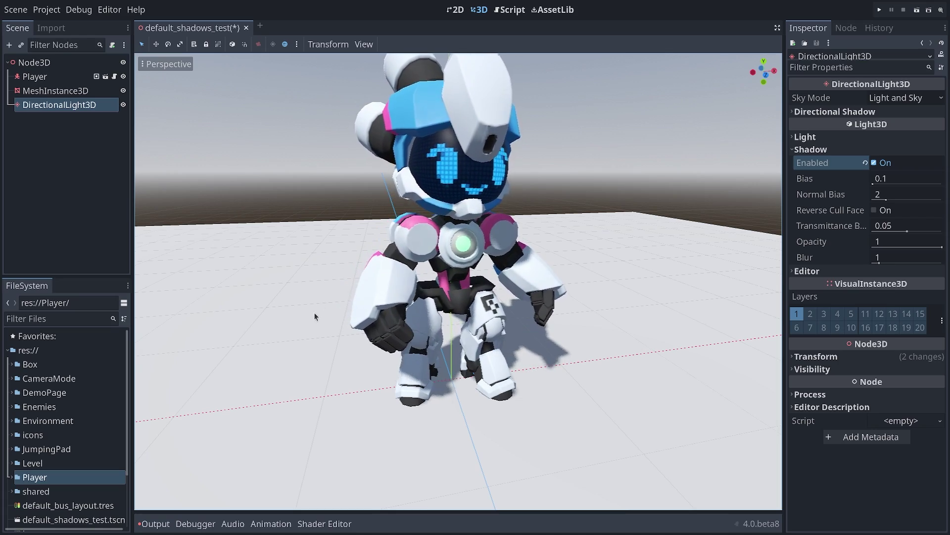
- Orbit, zoom and pan around the Godot 4 robot to view its dark shadow from behind and above
middle_click_drag(331, 311, 523, 325)
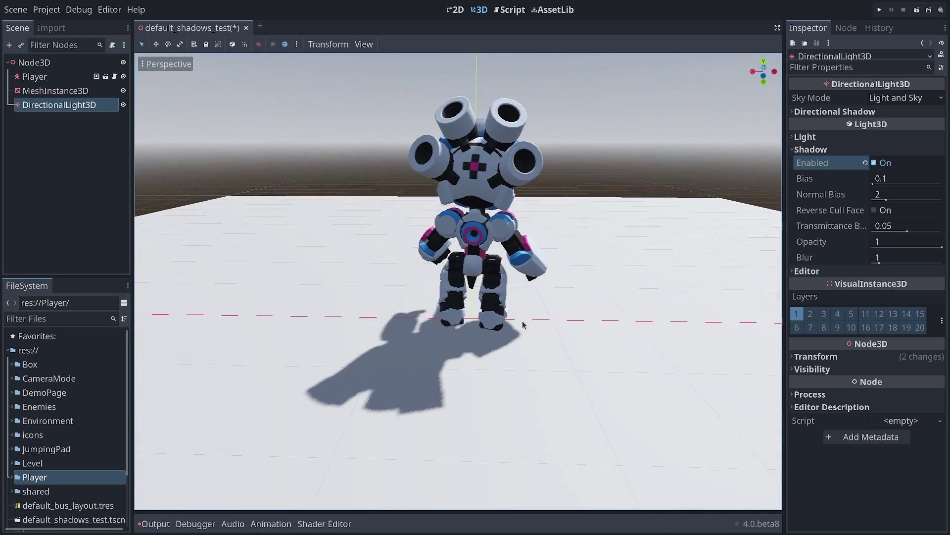
scroll(495, 322, "up", 3)
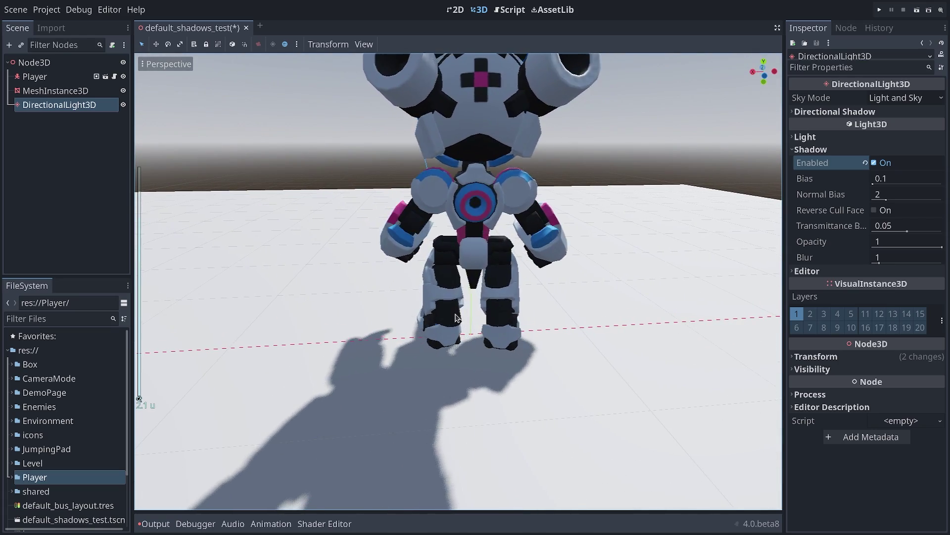
middle_click_drag(592, 348, 449, 325)
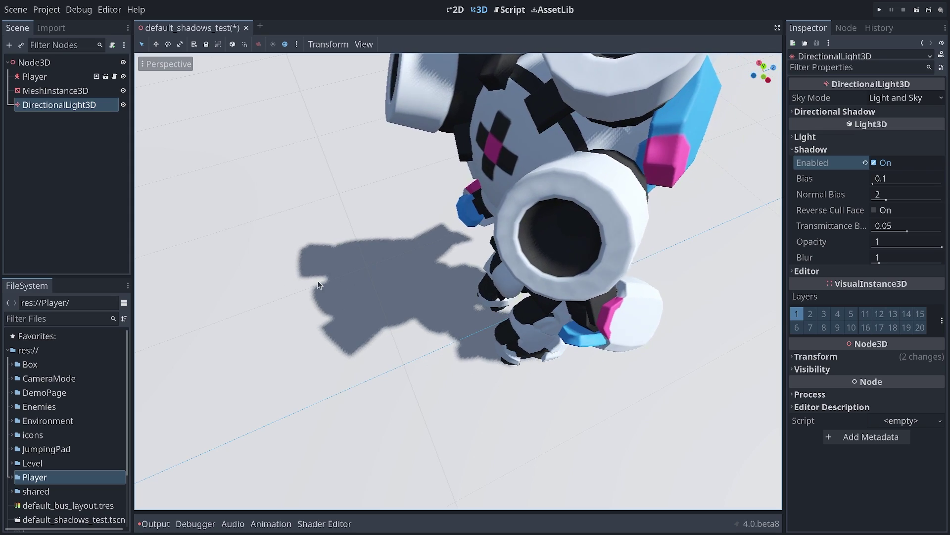
scroll(638, 335, "down", 5)
middle_click_drag(639, 334, 505, 377)
scroll(539, 404, "up", 5)
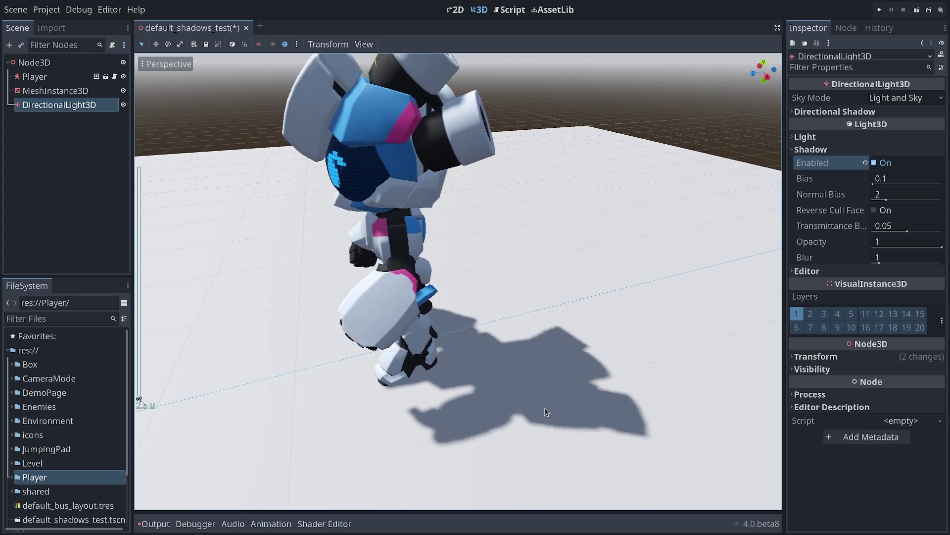
middle_click_drag(544, 407, 511, 313, "shift")
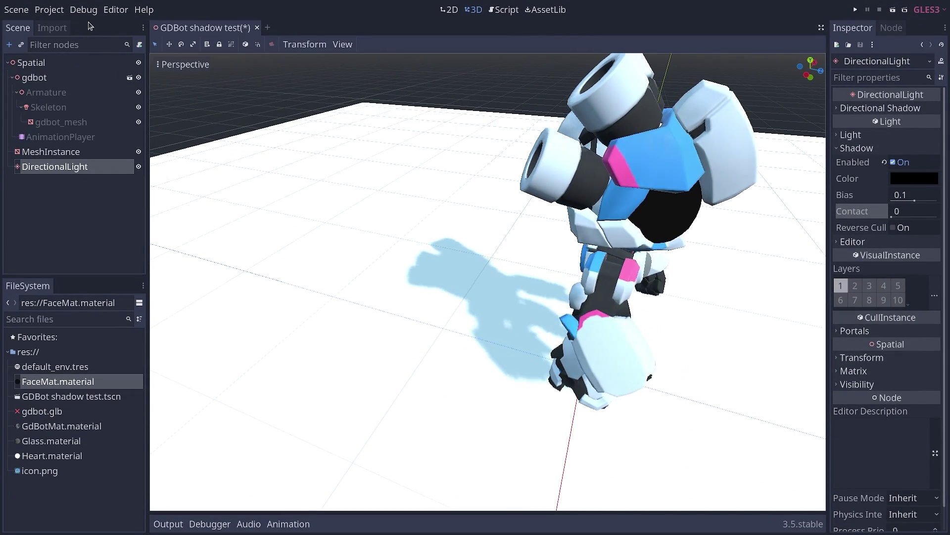
- Set Rendering > Quality > Shadows Filter Mode to PCF13 in Project Settings and close it
left_click(53, 11)
left_click(58, 27)
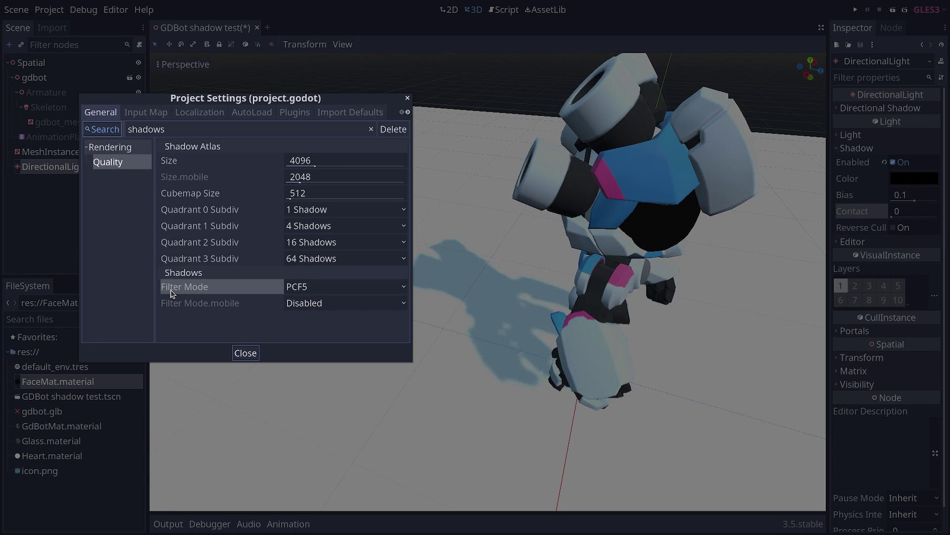
left_click(306, 289)
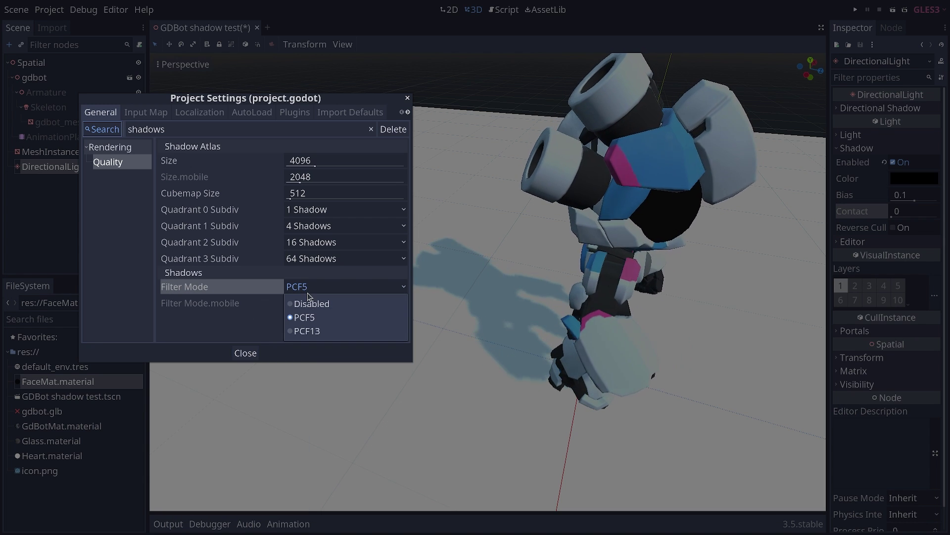
left_click(307, 331)
left_click(246, 353)
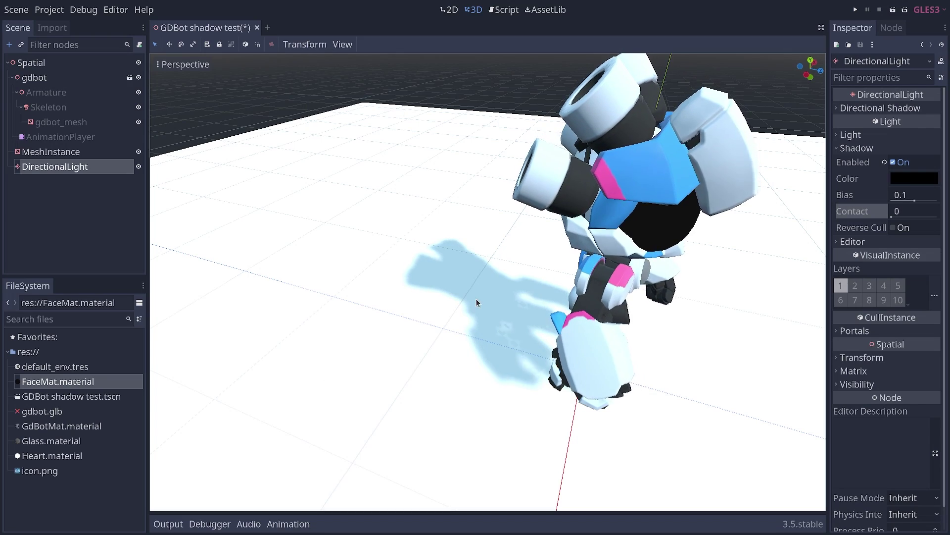
- Orbit around the softened shadow, then open Project Settings in the Godot 4 editor
middle_click_drag(512, 347, 498, 352)
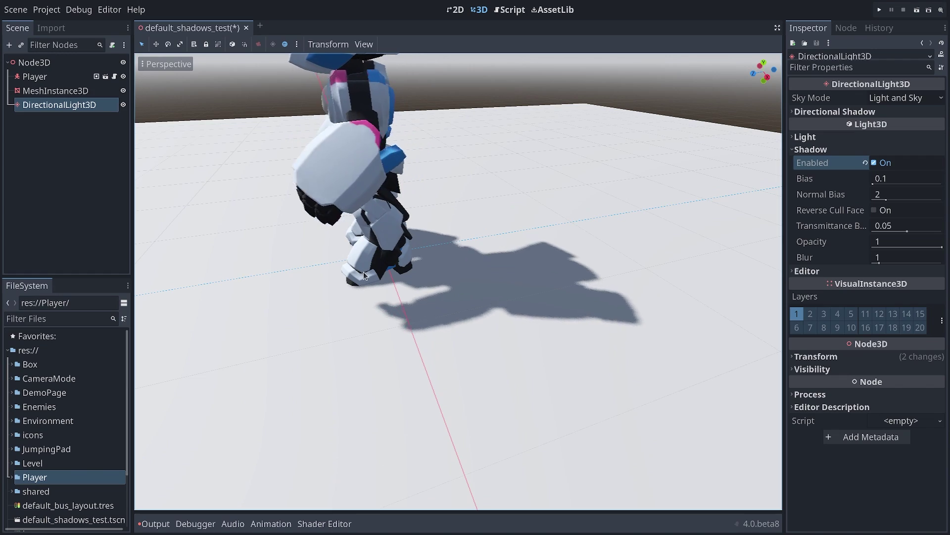
middle_click_drag(364, 272, 678, 270)
scroll(678, 270, "down", 4)
left_click(47, 9)
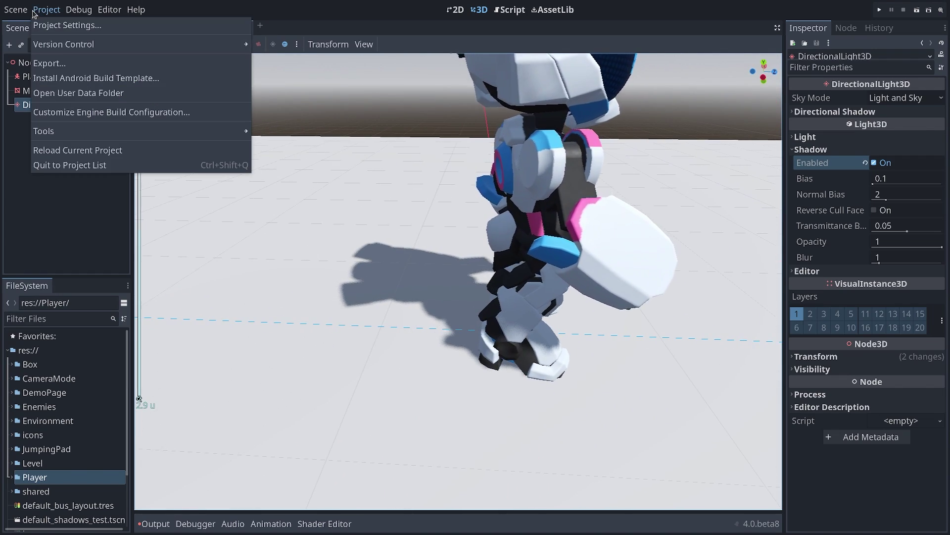
left_click(64, 29)
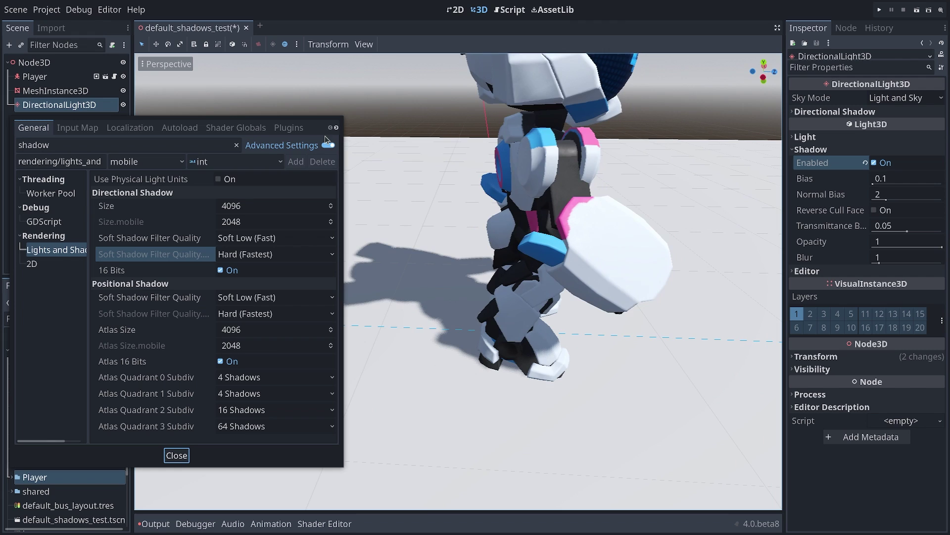
- Change Soft Shadow Filter Quality from Soft Low through Soft Very Low and Soft High to Soft Ultra
left_click_drag(286, 221, 344, 159, "super")
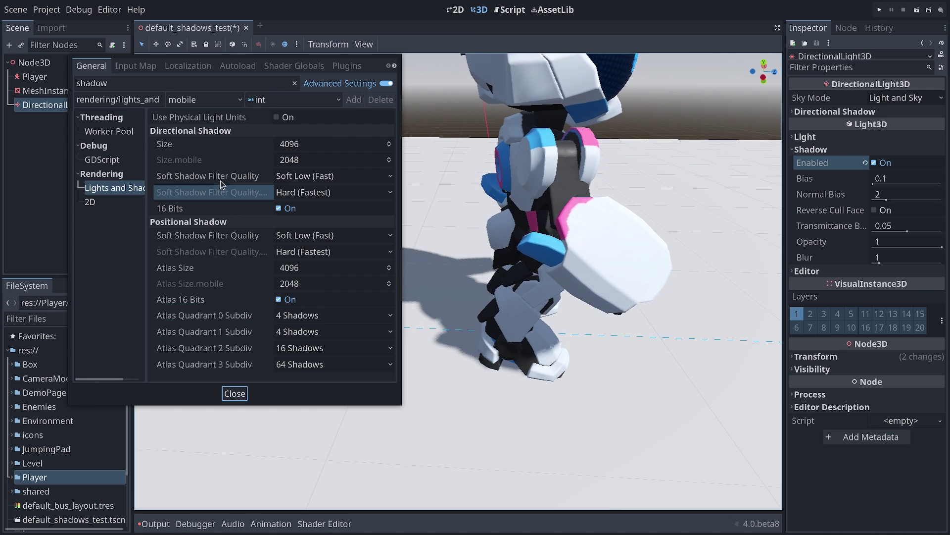
left_click(199, 181)
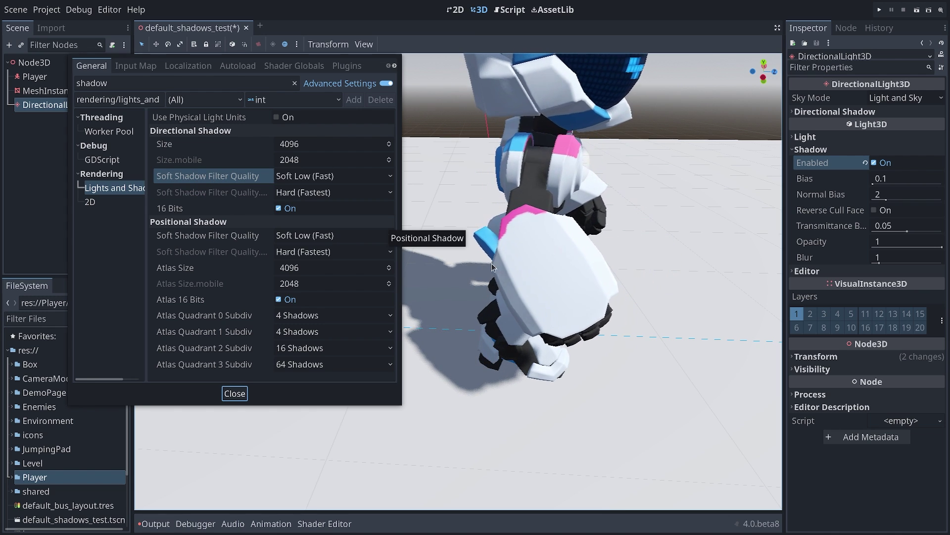
left_click_drag(339, 179, 284, 178, "super")
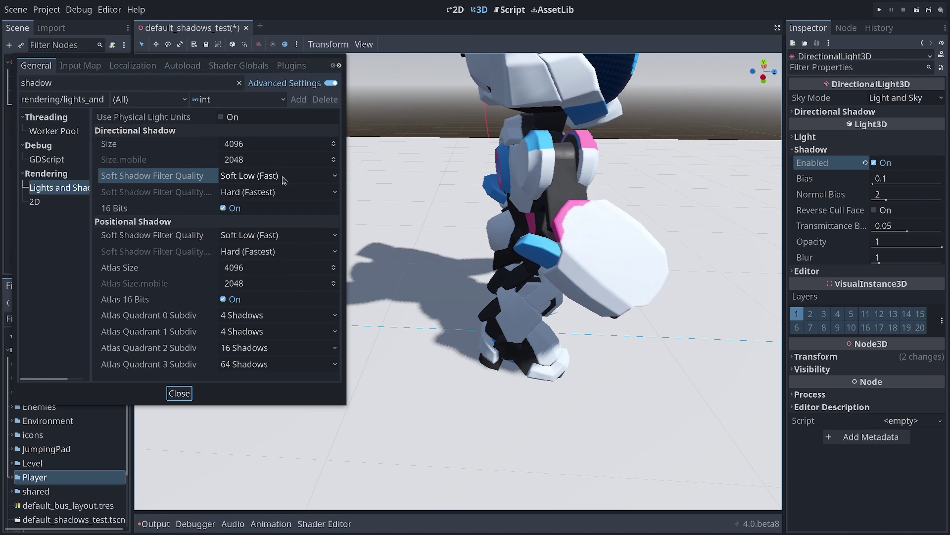
left_click(286, 177)
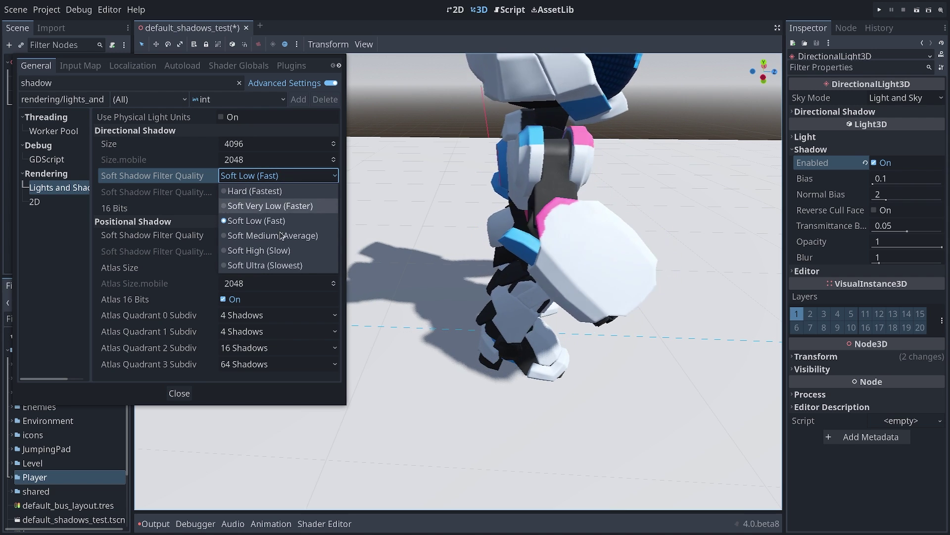
left_click(288, 205)
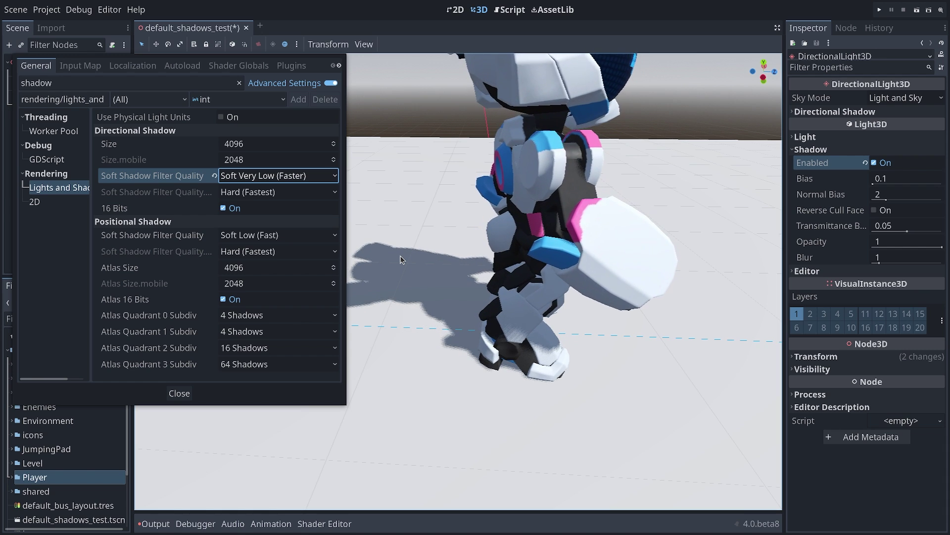
left_click(297, 177)
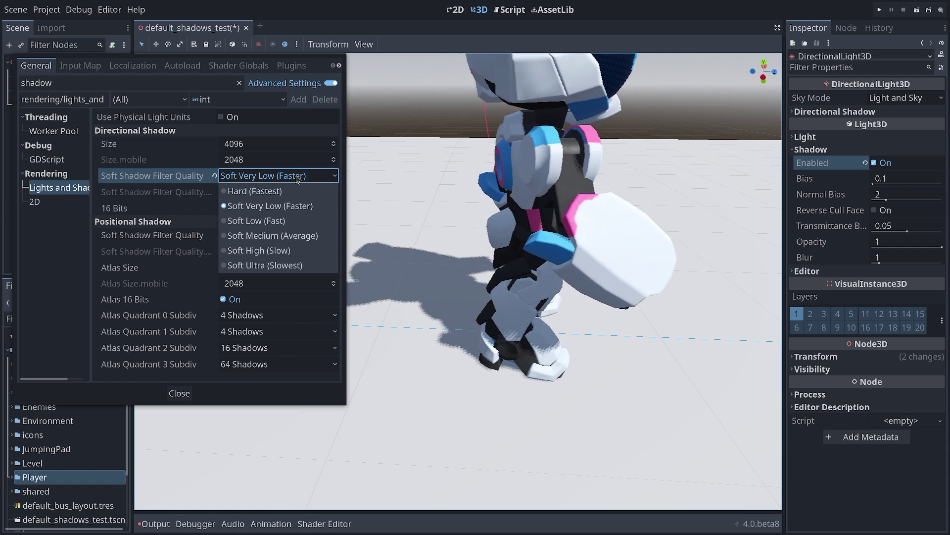
left_click(278, 251)
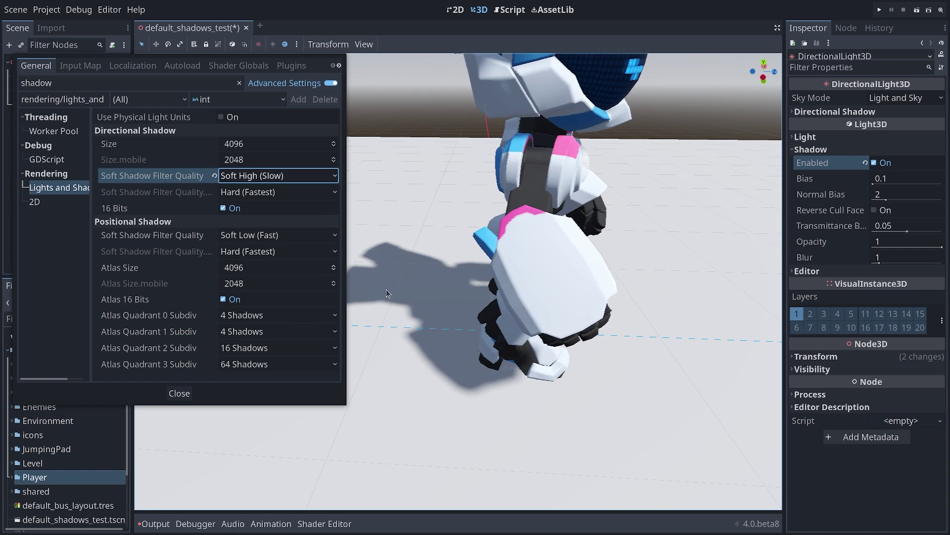
left_click(274, 177)
left_click(280, 263)
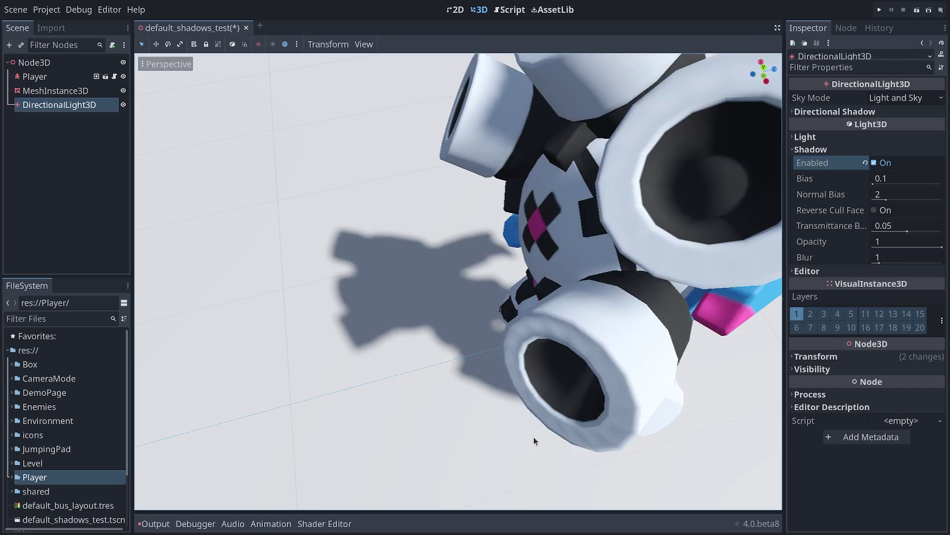
- Resume the demo, run the robot forward and defeat the red beetle enemy
scroll(594, 433, "down", 5)
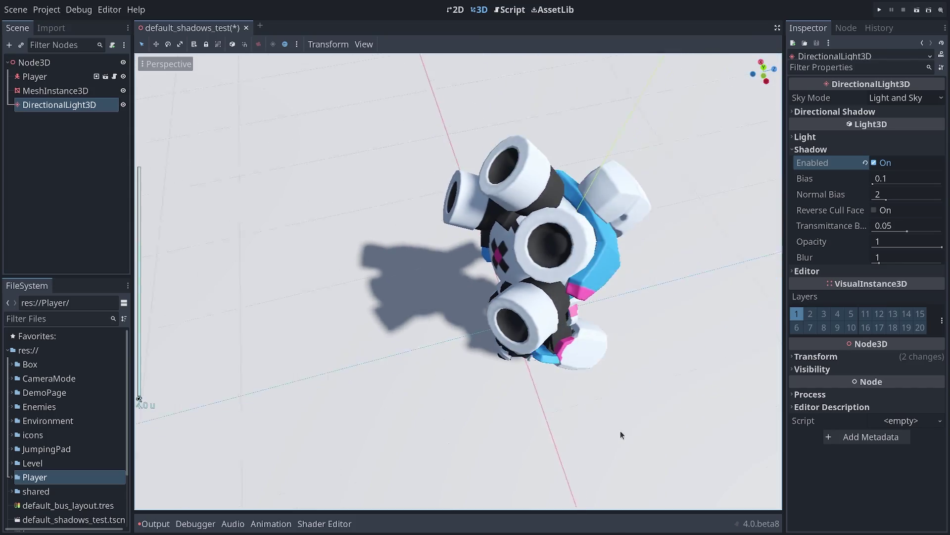
scroll(618, 430, "down", 3)
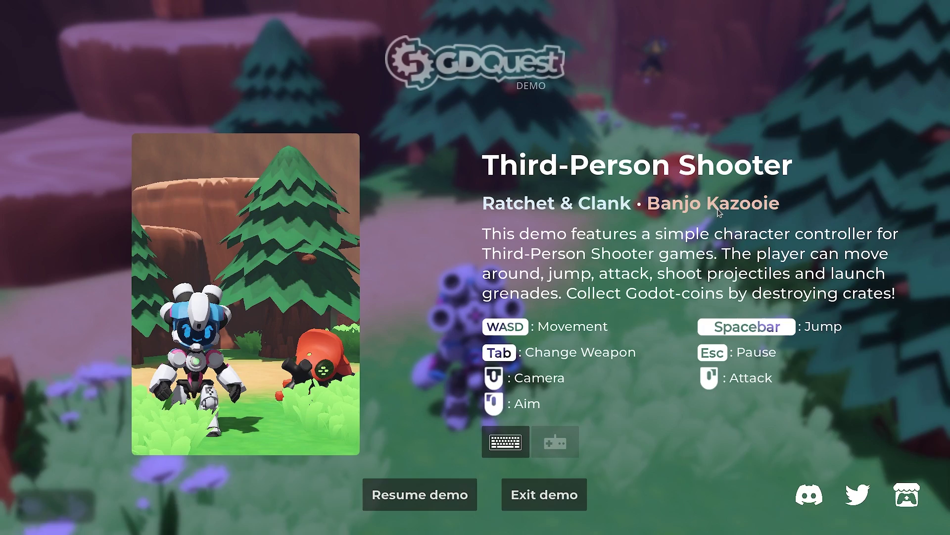
key("Escape")
key("w")
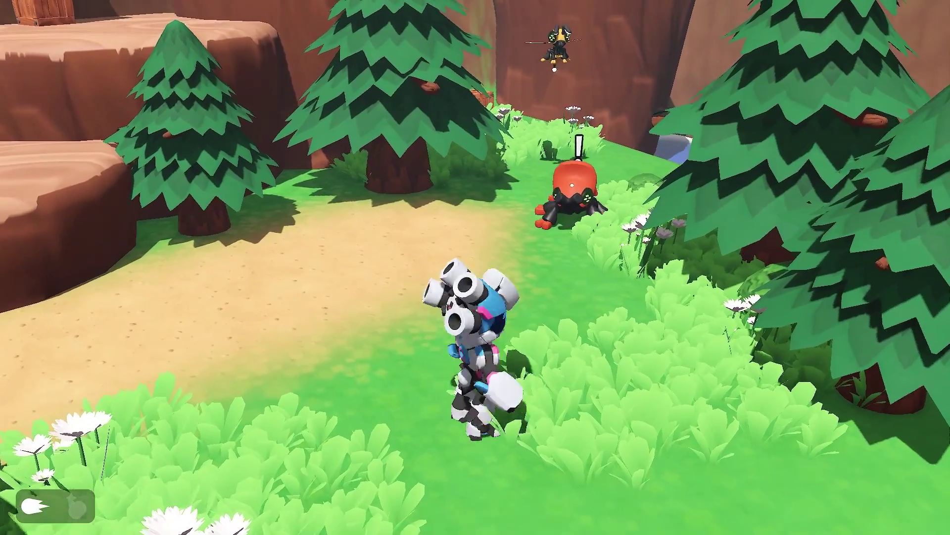
key("s")
key("a")
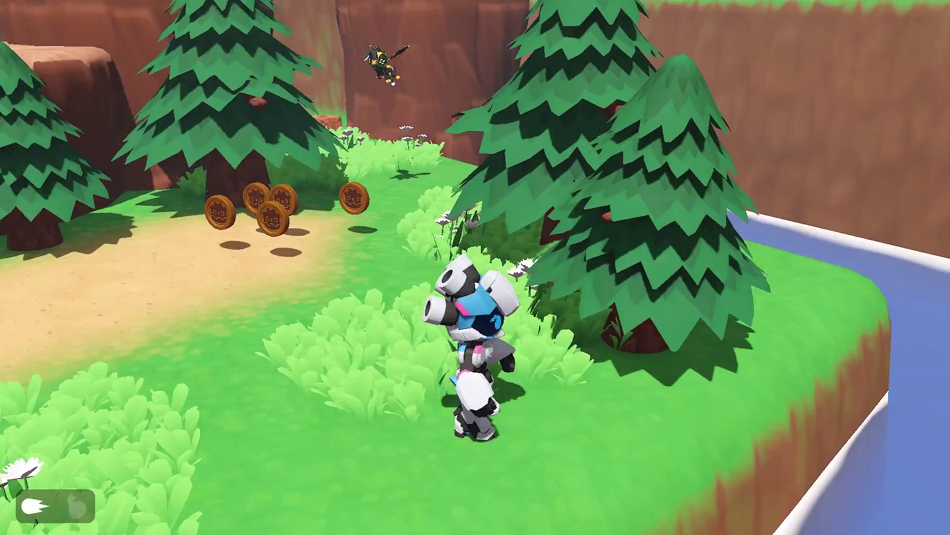
- Collect the coins along the path and jump up the rock ledge onto the tree-stump platforms
key("w")
key("w")
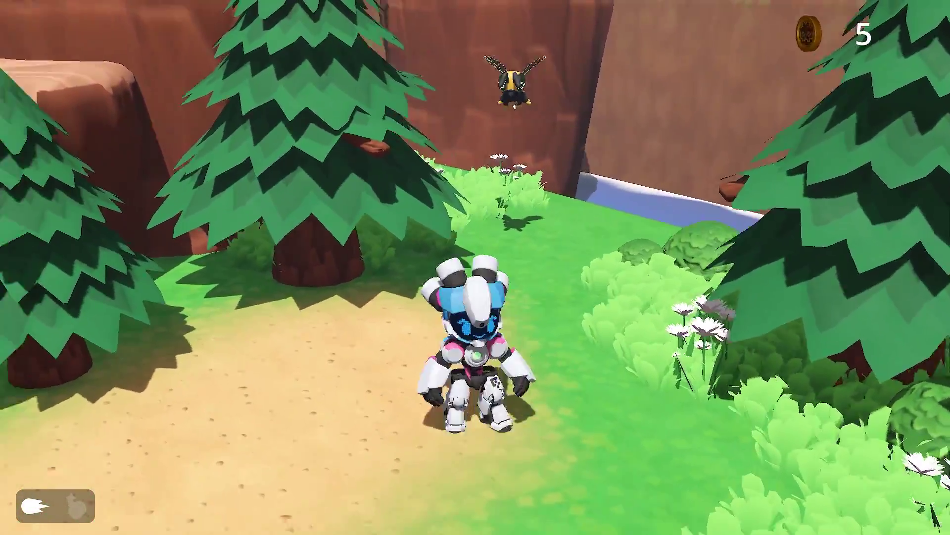
key("a")
key("w")
key("space")
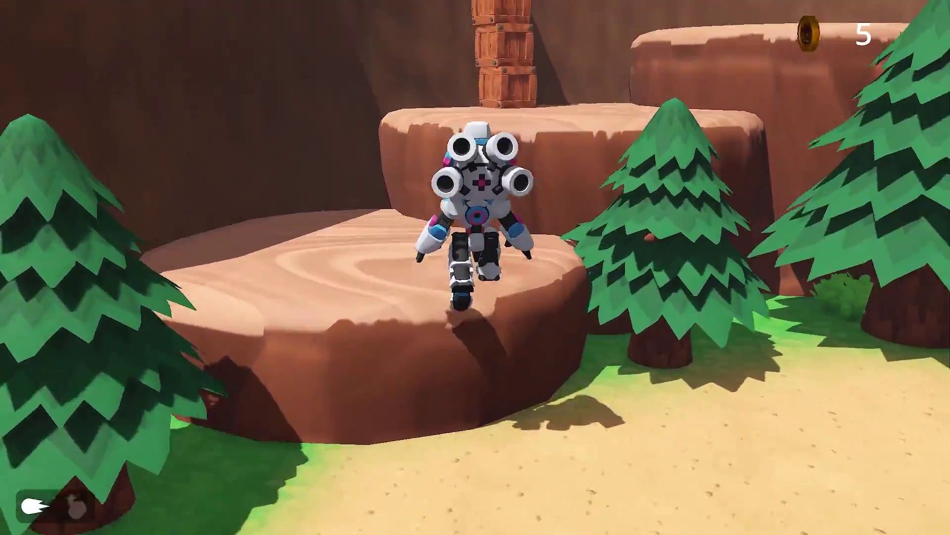
key("space")
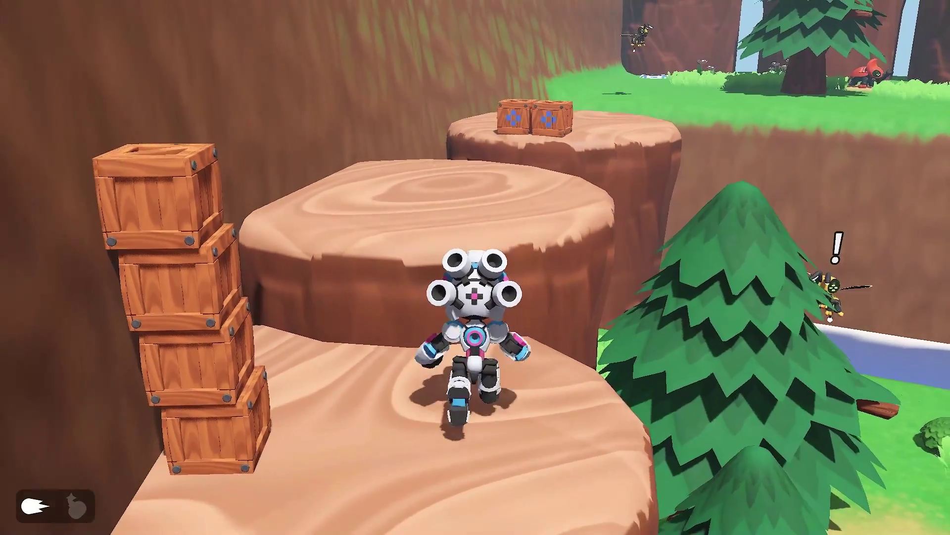
key("space")
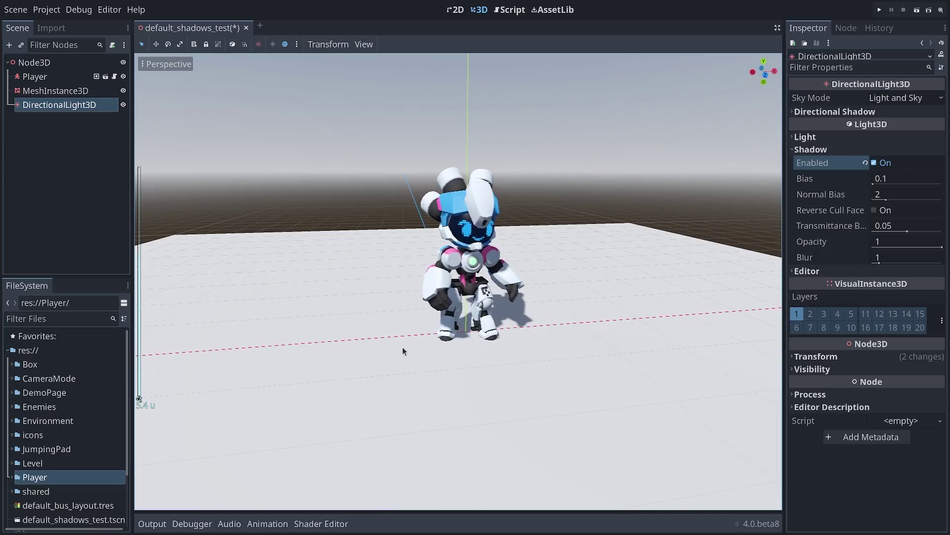
middle_click_drag(403, 346, 512, 341)
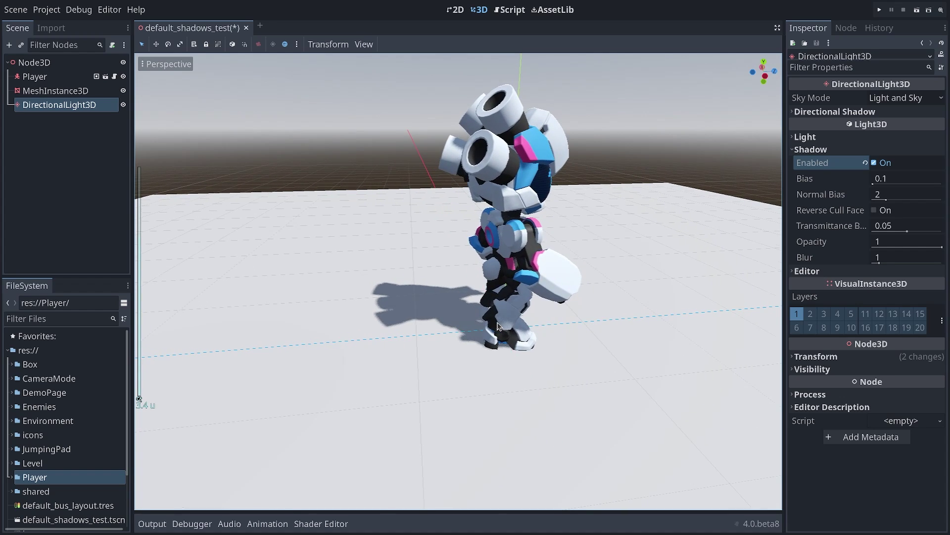
left_click(875, 163)
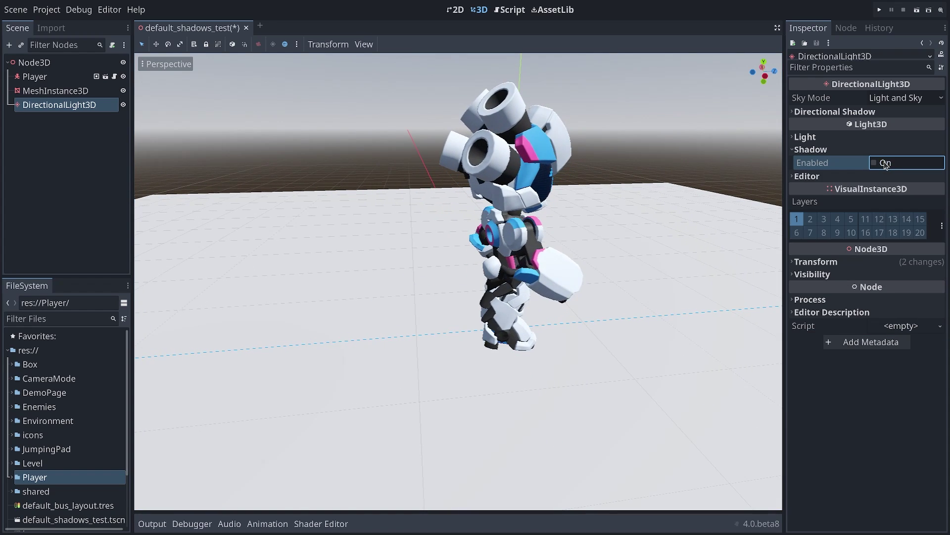
left_click(874, 163)
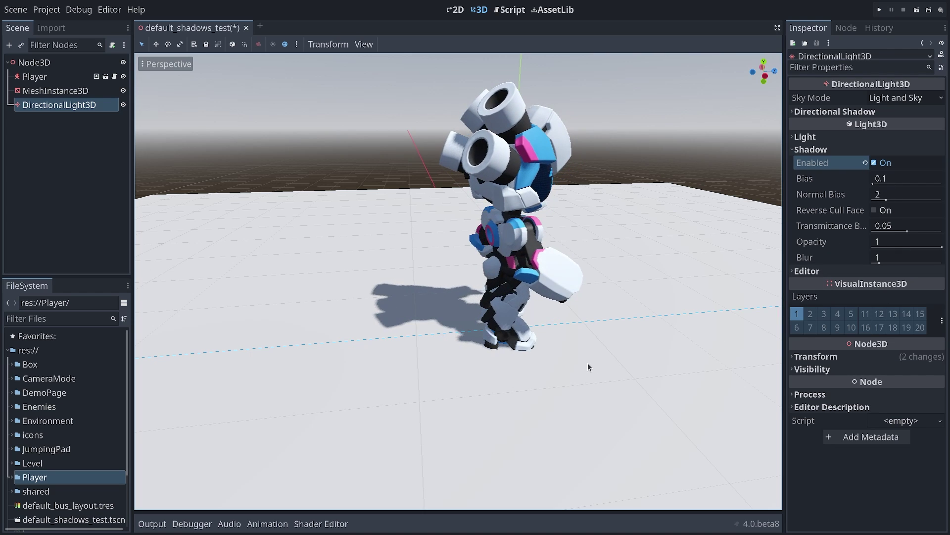
- In Project Settings, cycle Soft Shadow Filter Quality through Soft Very Low and Soft Medium, ending on Soft High
left_click(44, 10)
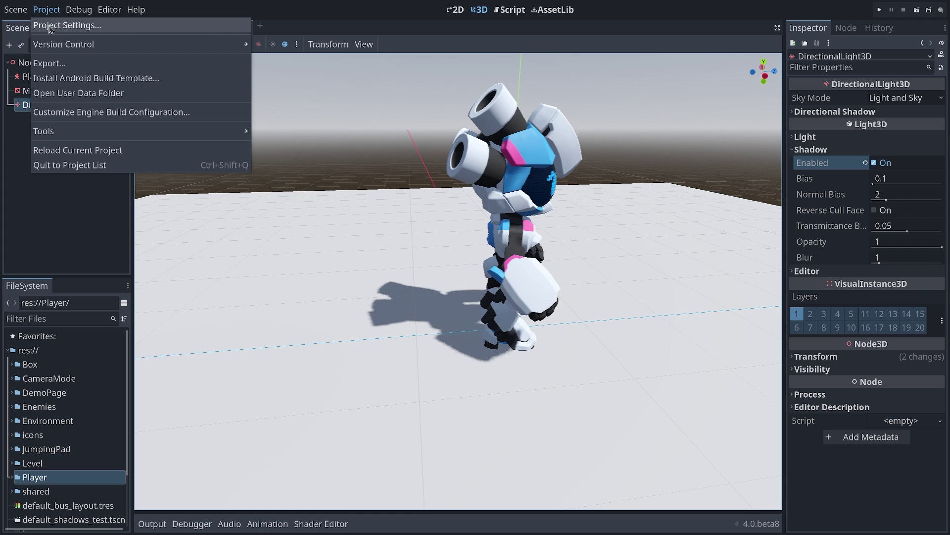
left_click(57, 25)
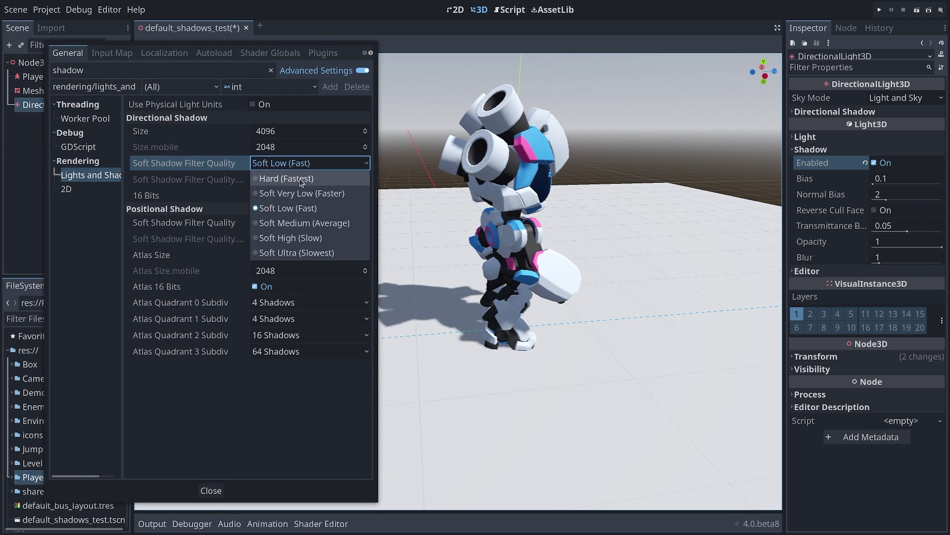
left_click(303, 193)
left_click(307, 165)
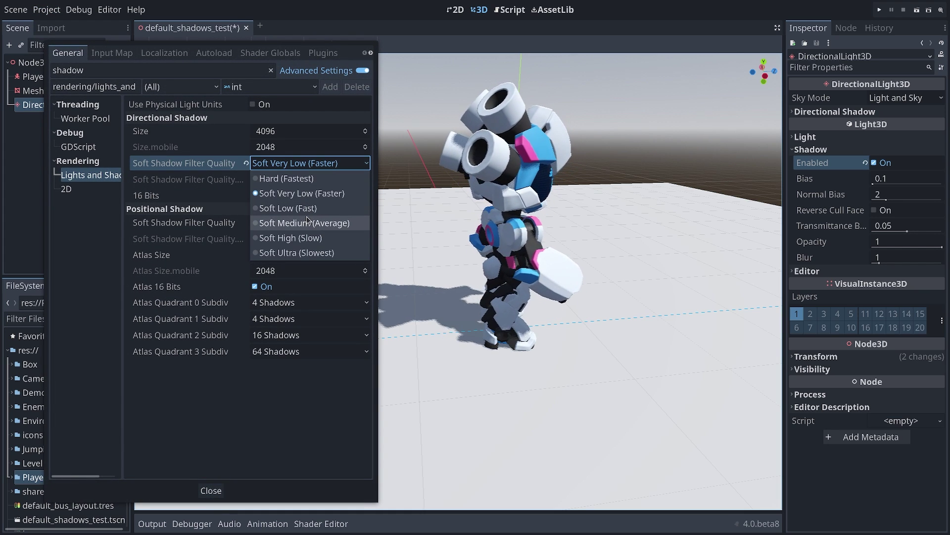
left_click(312, 166)
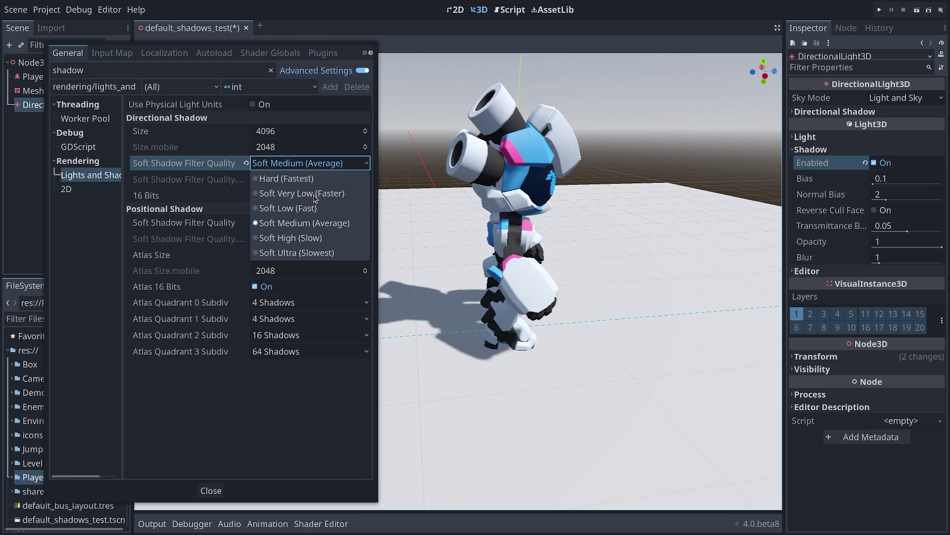
left_click(297, 238)
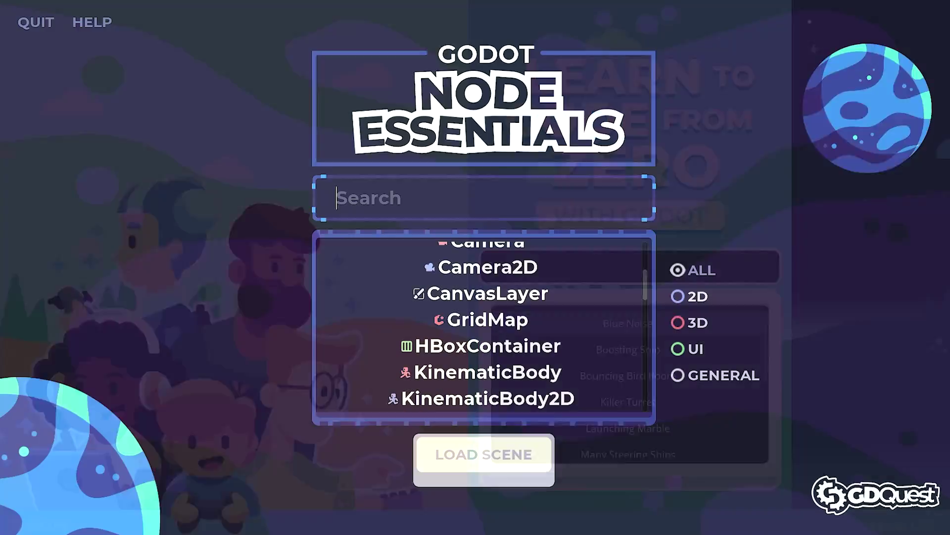
- Steer the robot around the top-down level with W, A, S and D, shooting enemies
scroll(475, 319, "down", 3)
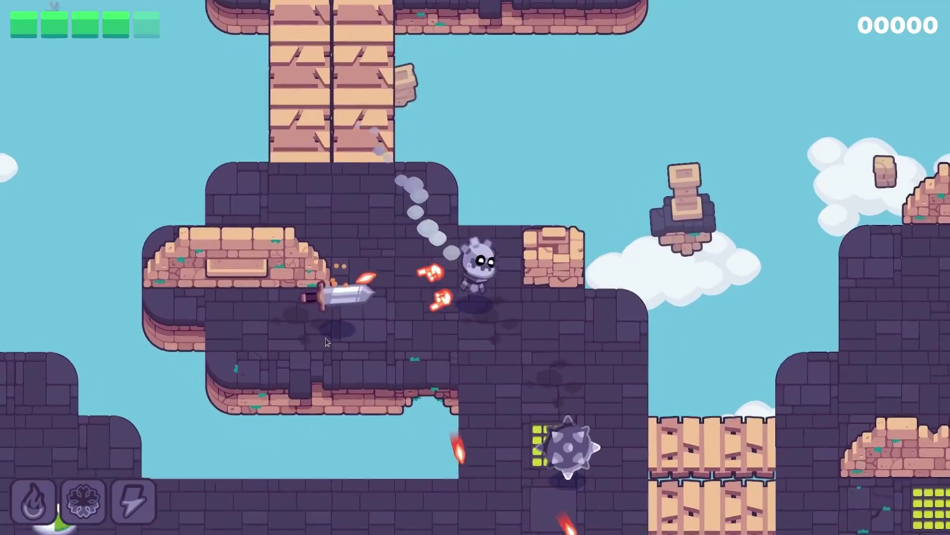
key("w")
key("a")
key("s")
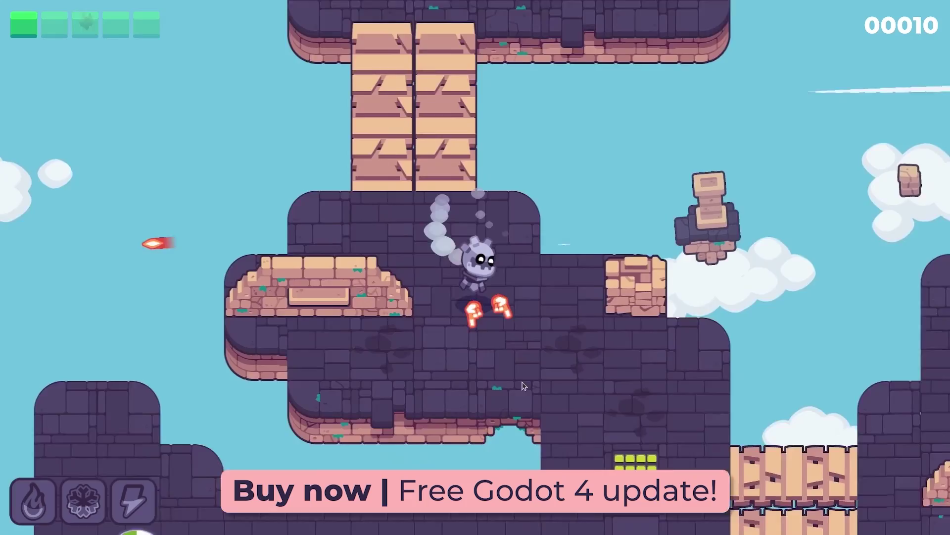
key("d")
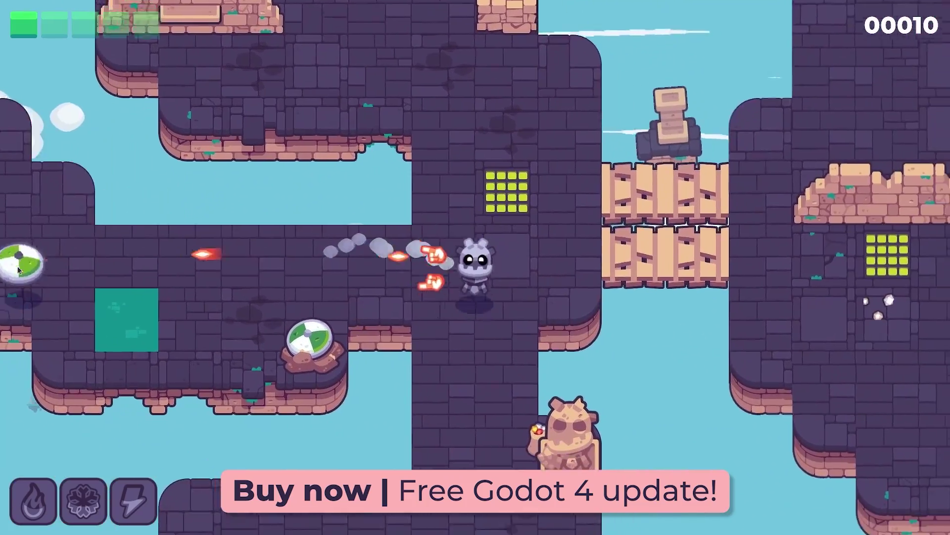